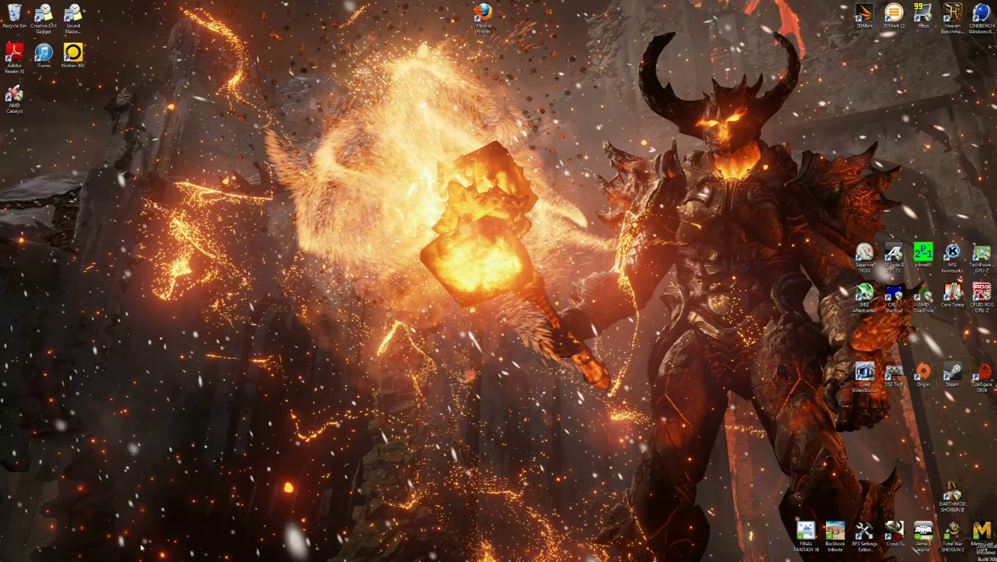
Step: View the Overclocking Quick Start Guide, then launch Custom Resolution Utility and close it unchanged
mouse_move(130, 560)
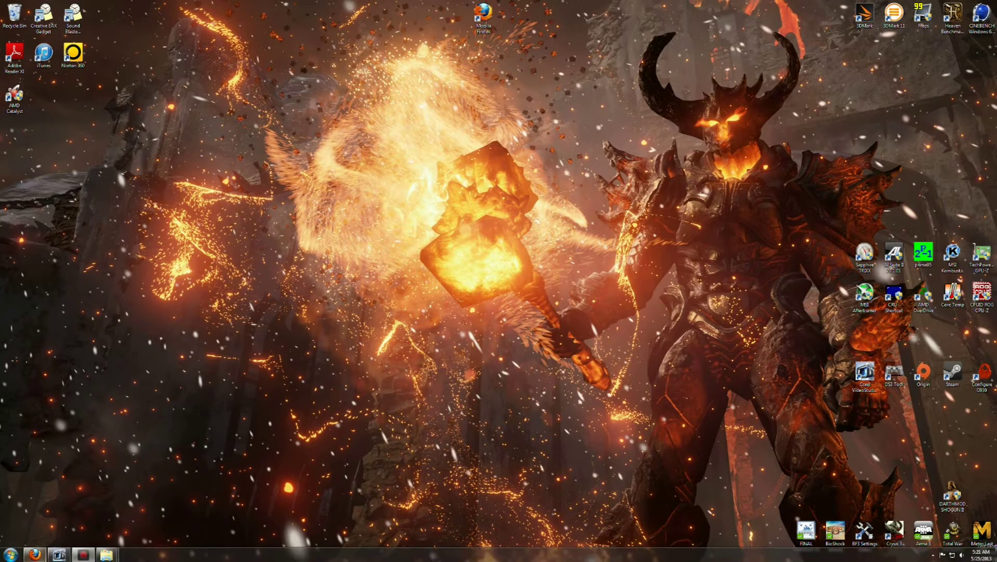
click(35, 555)
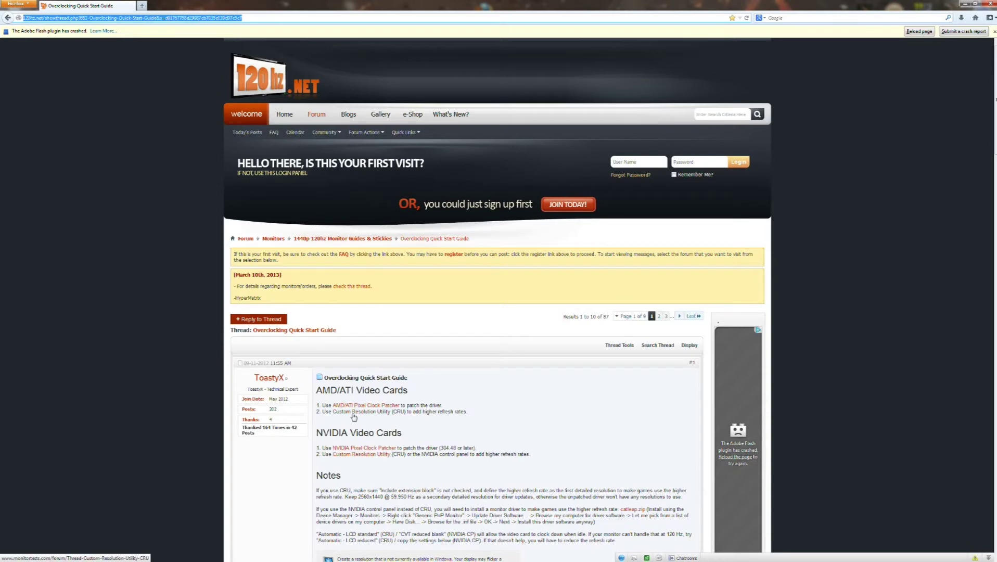
click(966, 3)
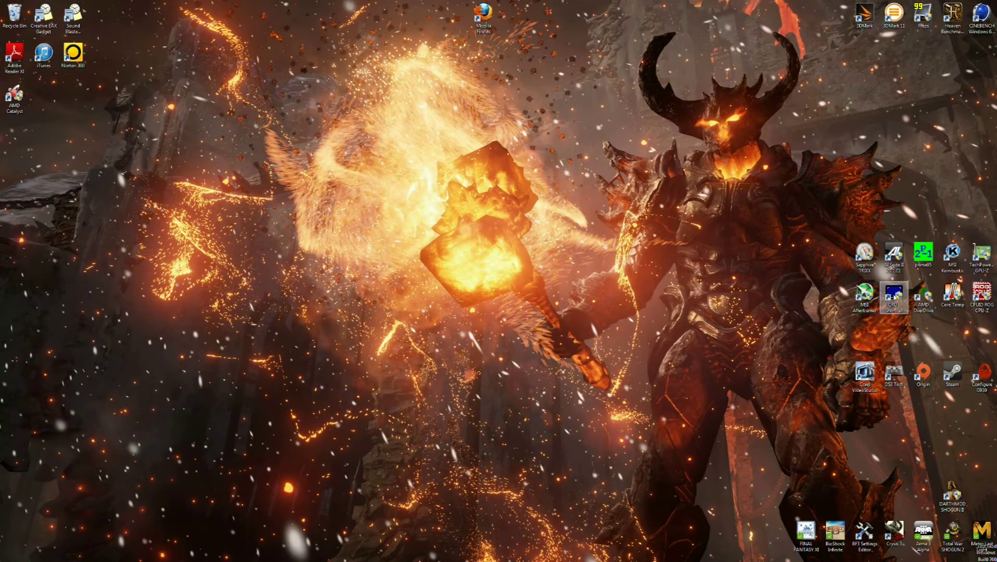
mouse_move(894, 295)
mouse_down()
mouse_move(455, 297)
mouse_move(710, 279)
mouse_move(897, 295)
mouse_up()
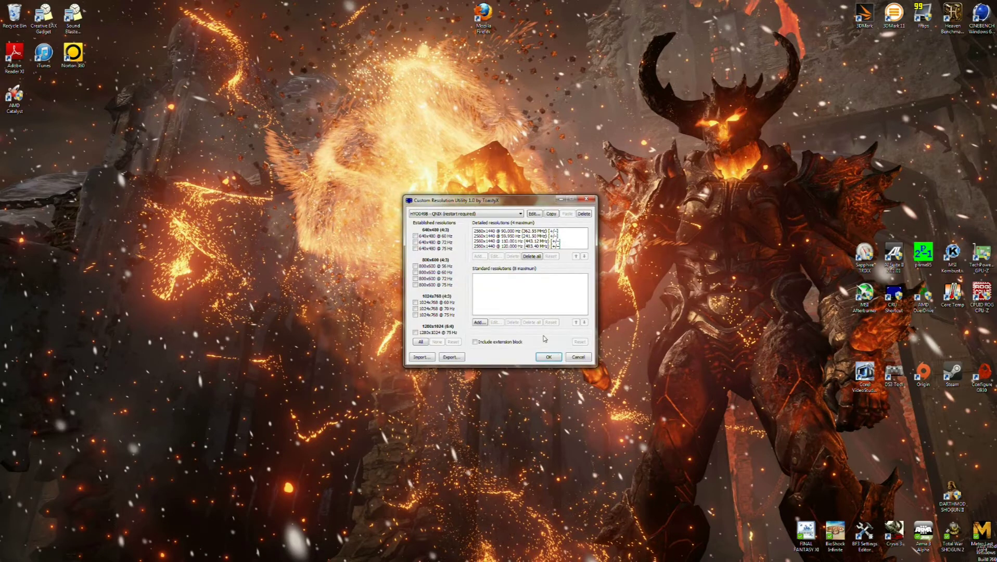
click(586, 200)
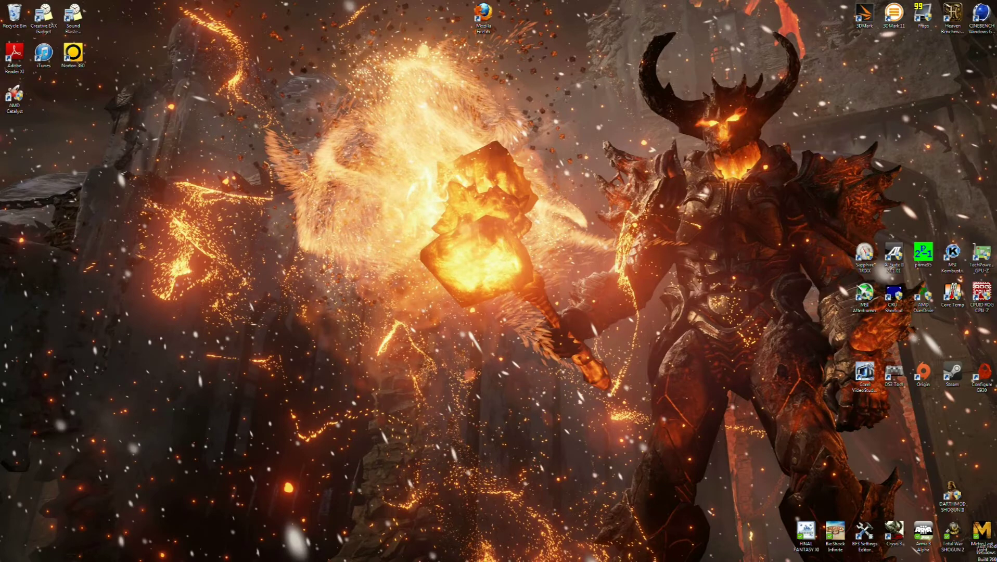
Step: Read and close the Pixel Clock Patcher forum thread, then bring the atikmdag-patcher folder forward
mouse_move(99, 557)
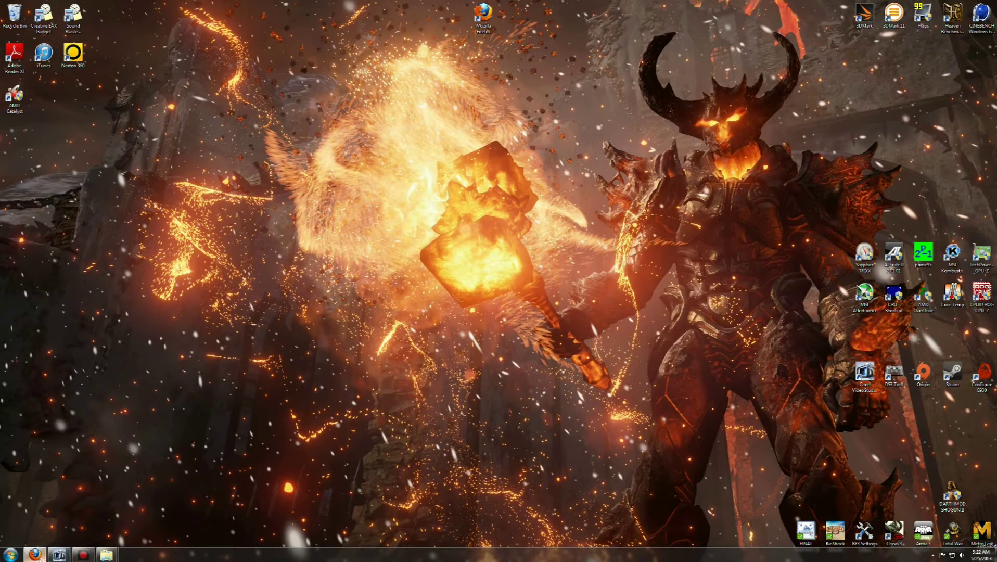
click(34, 555)
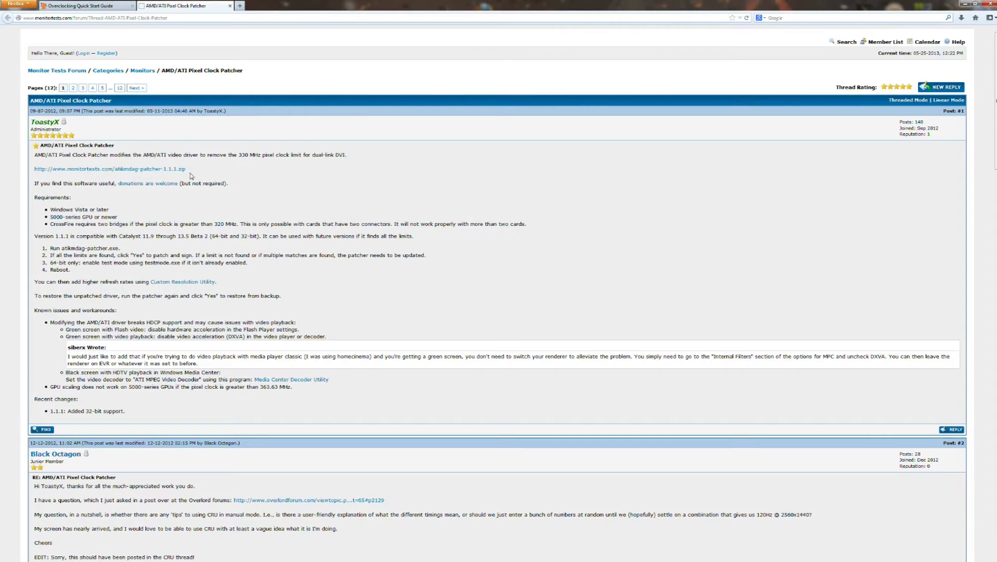
click(230, 6)
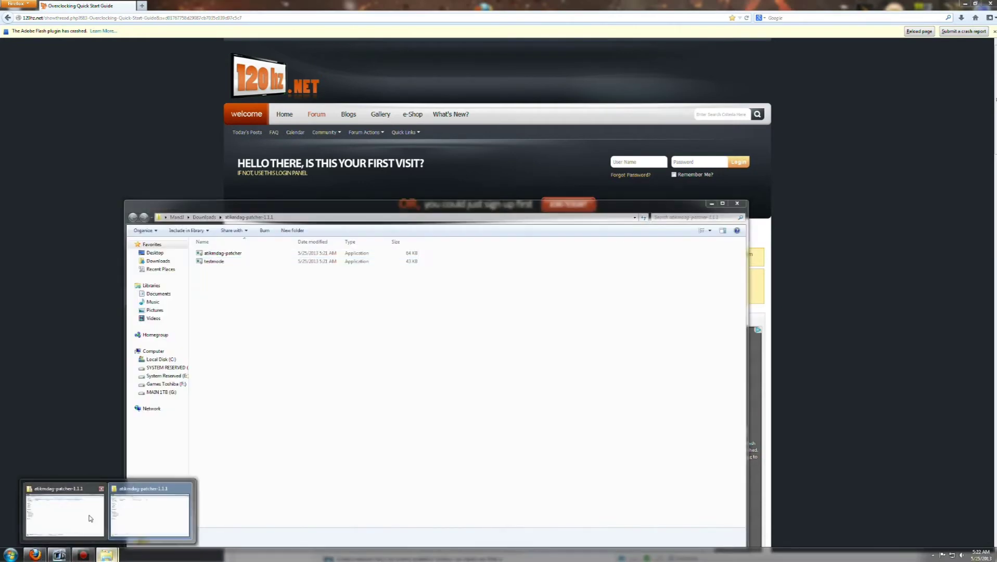
click(89, 515)
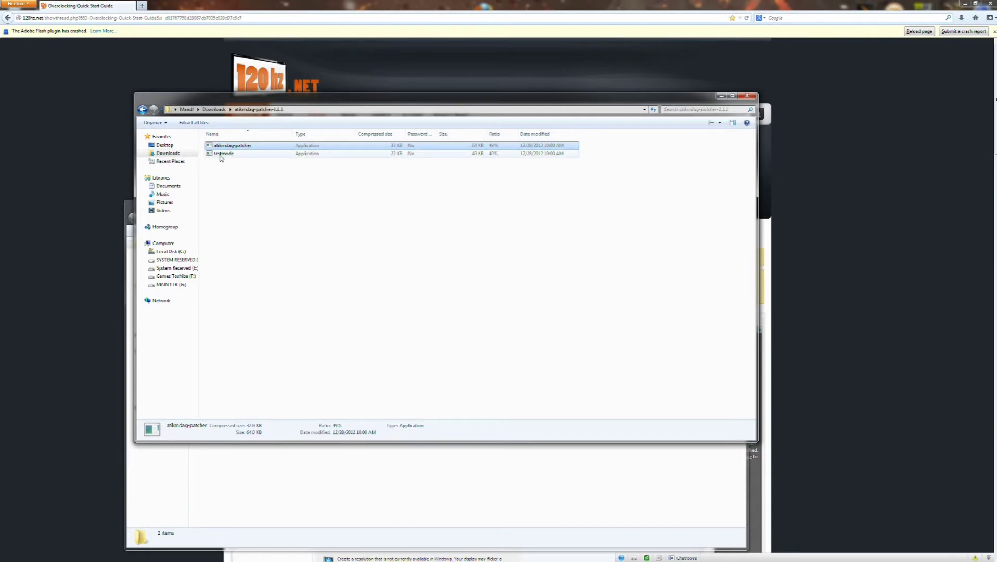
Step: Close the zipped archive's window, move the extracted folder window up, and select atikmdag-patcher
click(748, 96)
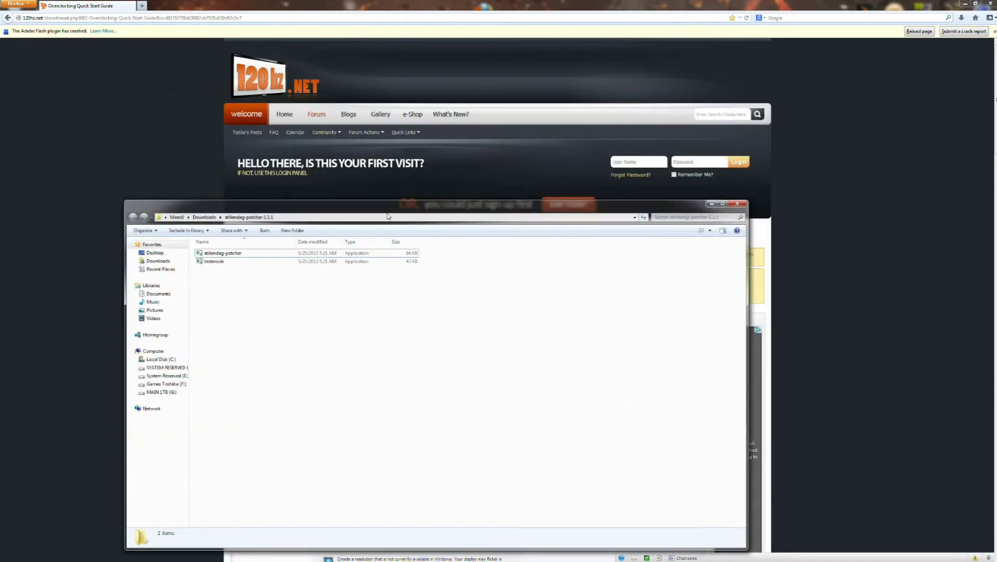
drag(391, 188, 387, 114)
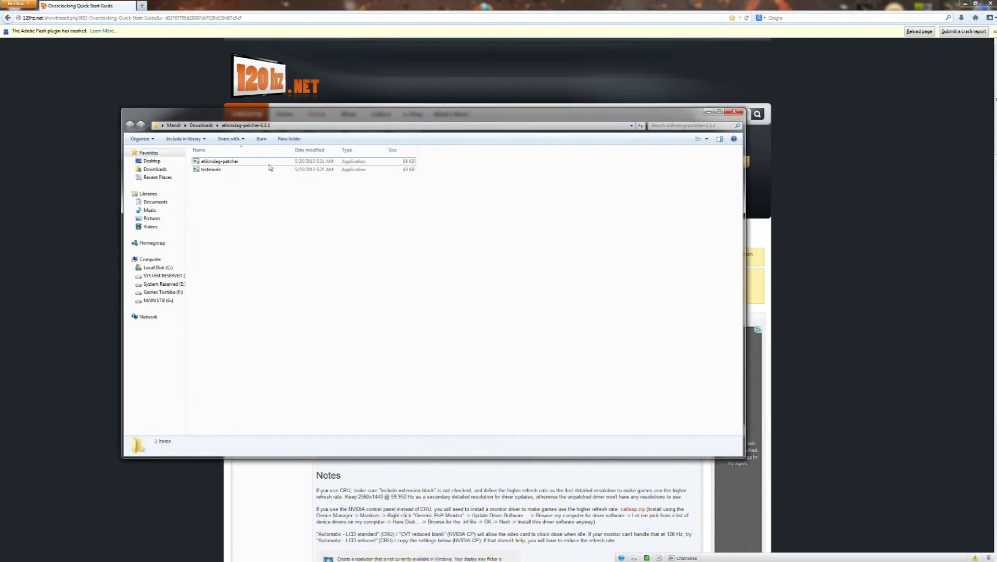
click(225, 163)
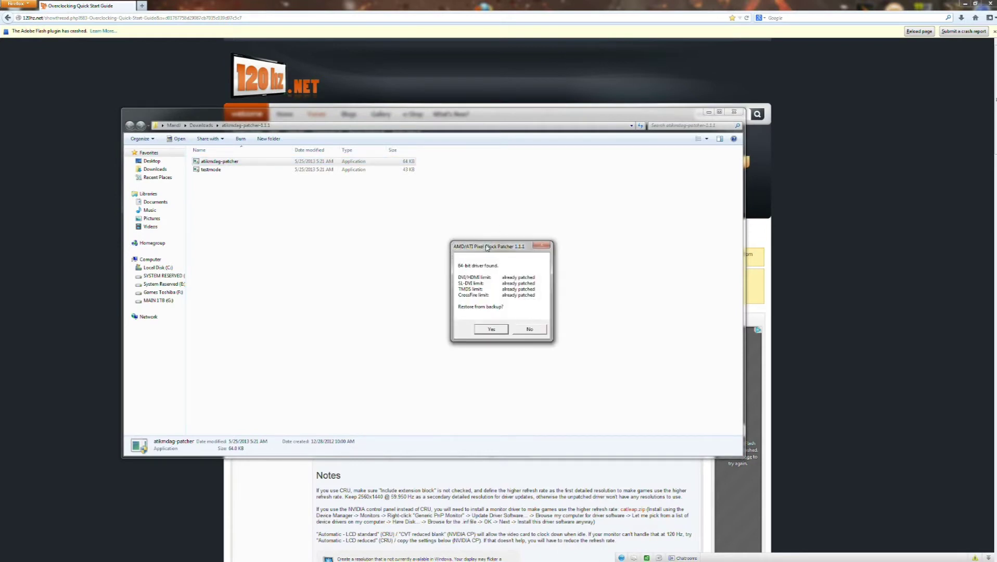
Step: Decline restoring the driver from backup, then minimize the folder window and Firefox to the desktop
drag(489, 248, 411, 237)
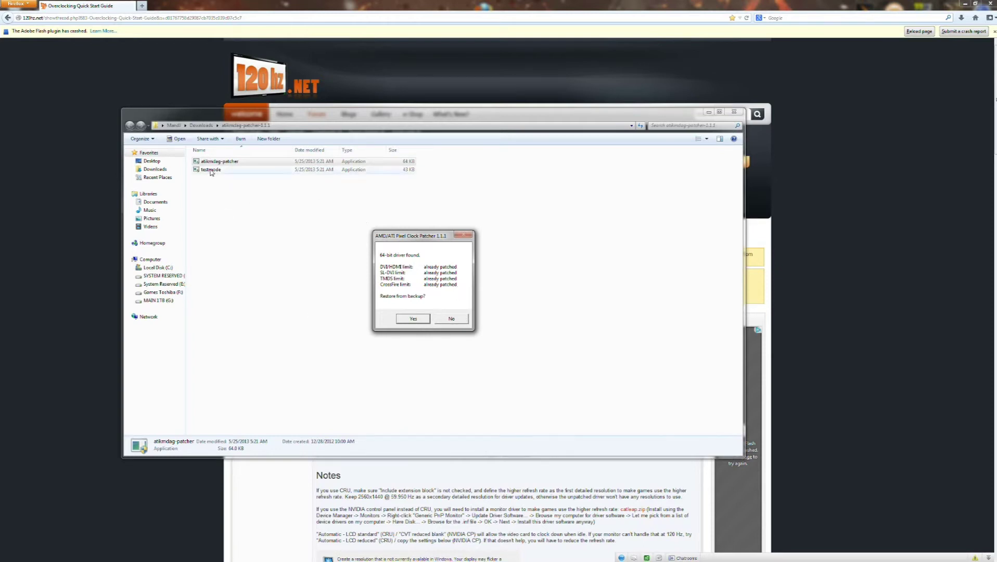
click(452, 319)
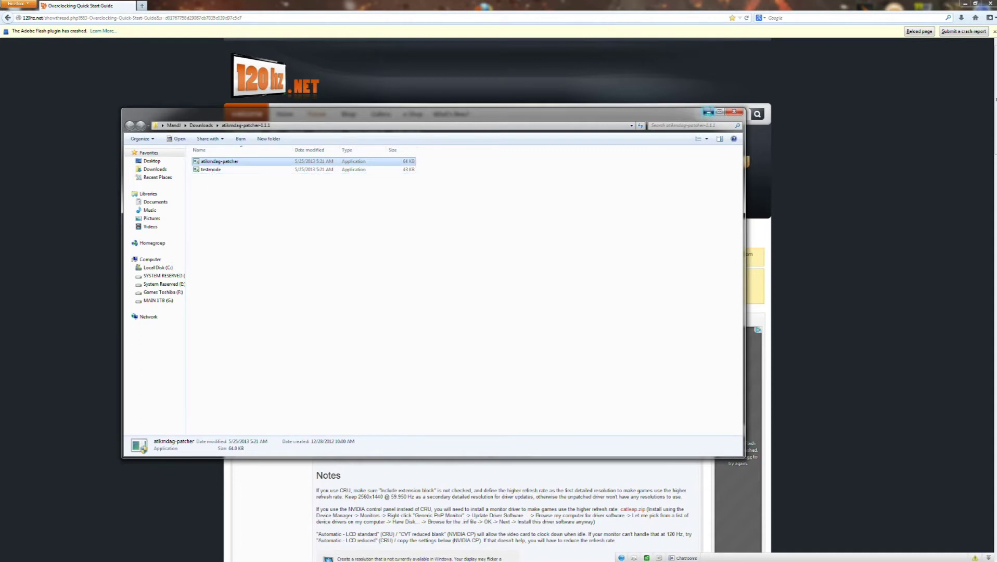
click(708, 113)
click(966, 4)
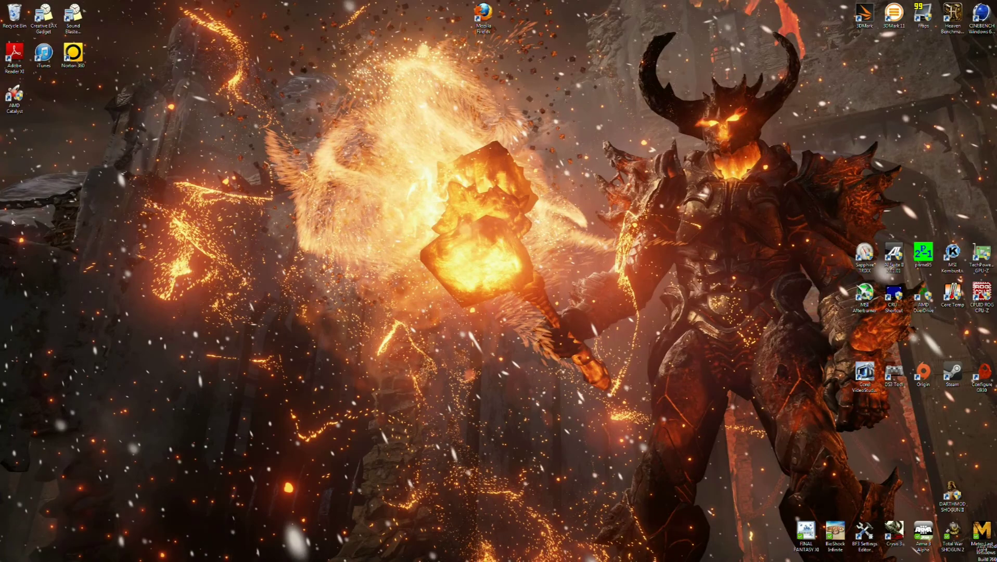
mouse_move(8, 556)
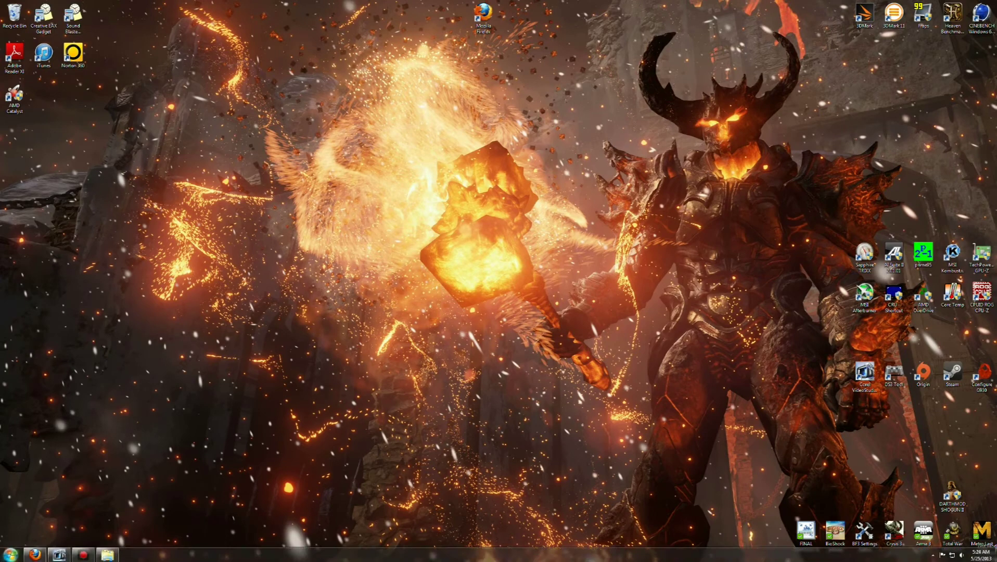
click(11, 555)
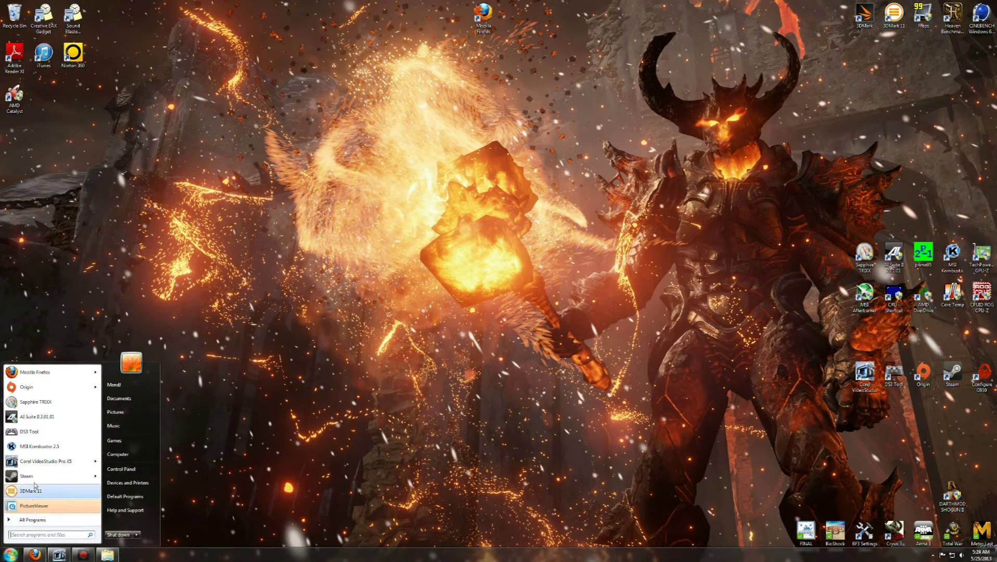
click(32, 520)
click(41, 502)
click(51, 498)
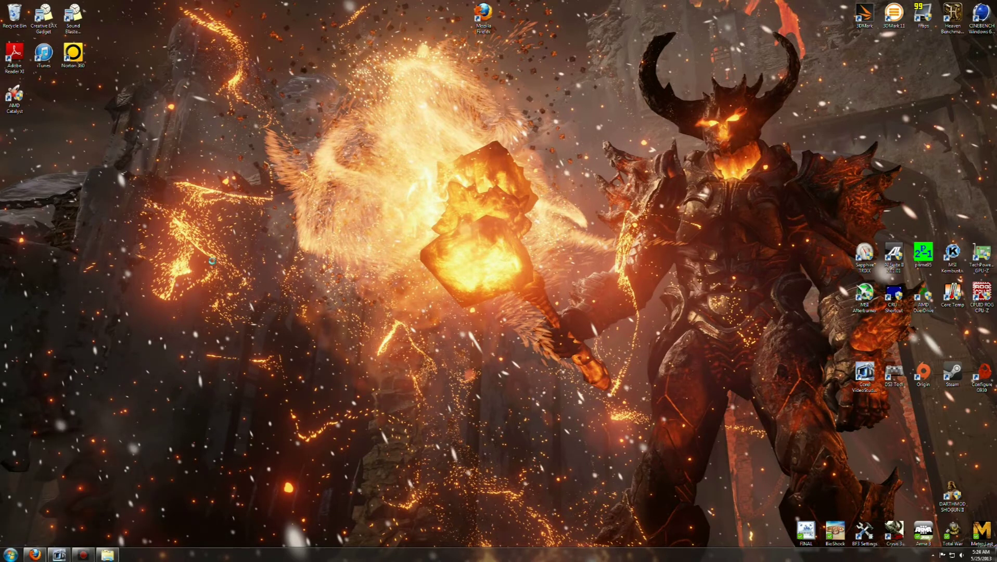
click(41, 141)
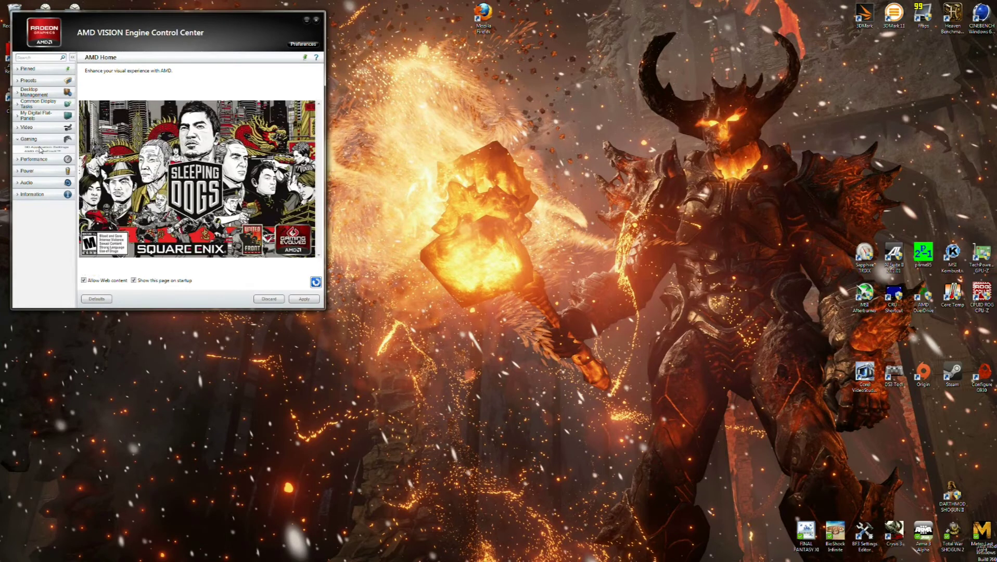
click(38, 157)
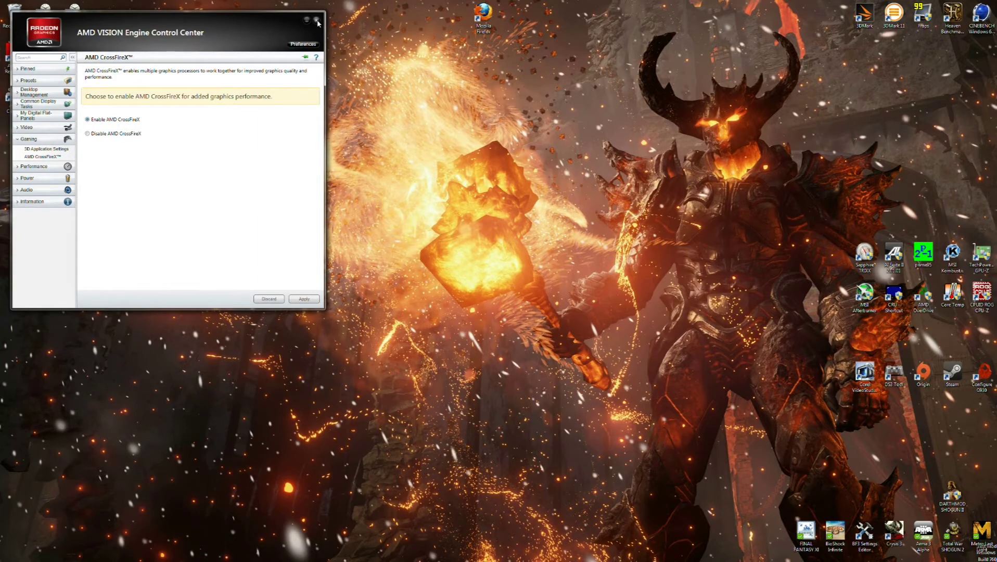
click(317, 20)
Step: Rerun atikmdag-patcher from the extracted folder and answer No to restoring from backup
mouse_move(108, 554)
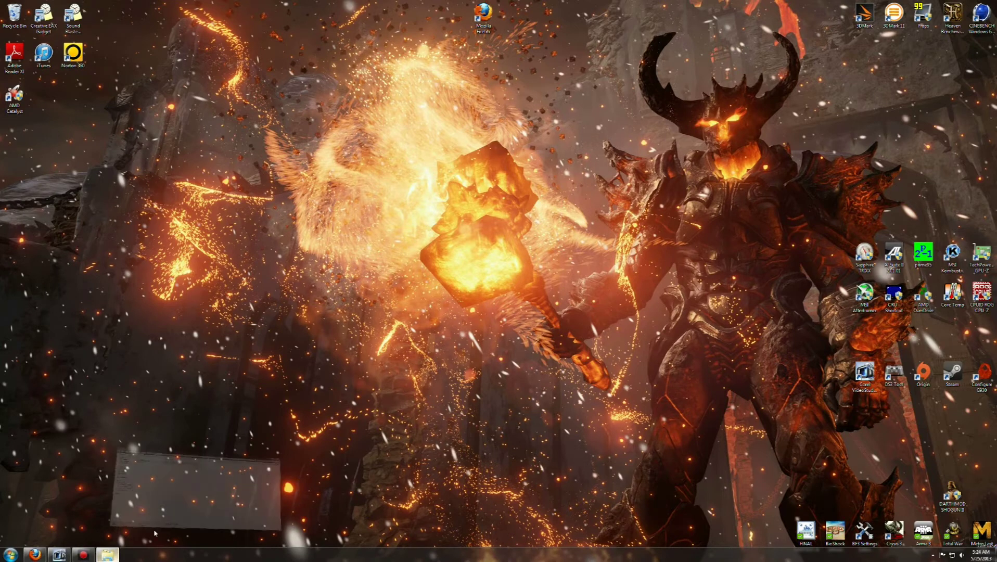
click(154, 529)
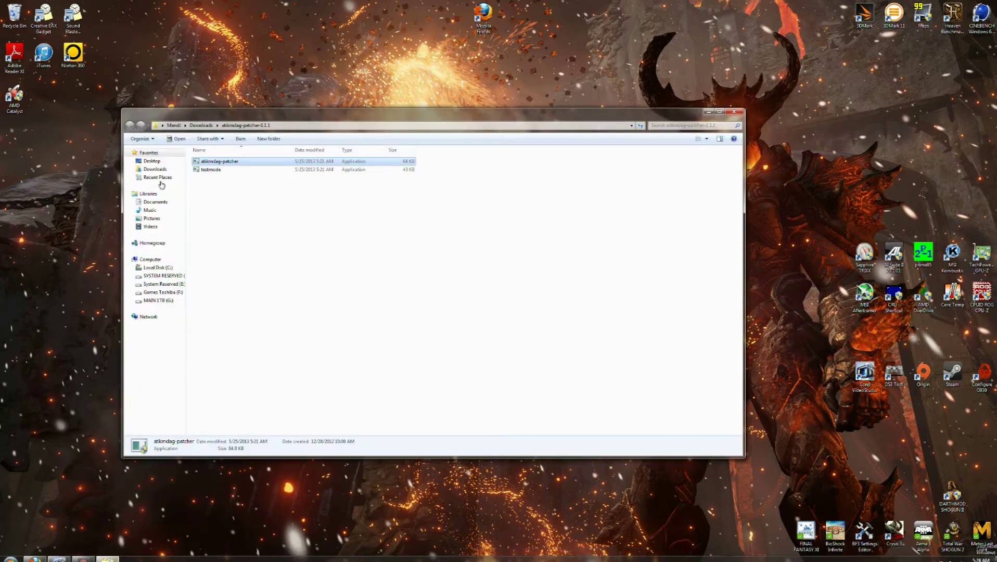
double_click(221, 165)
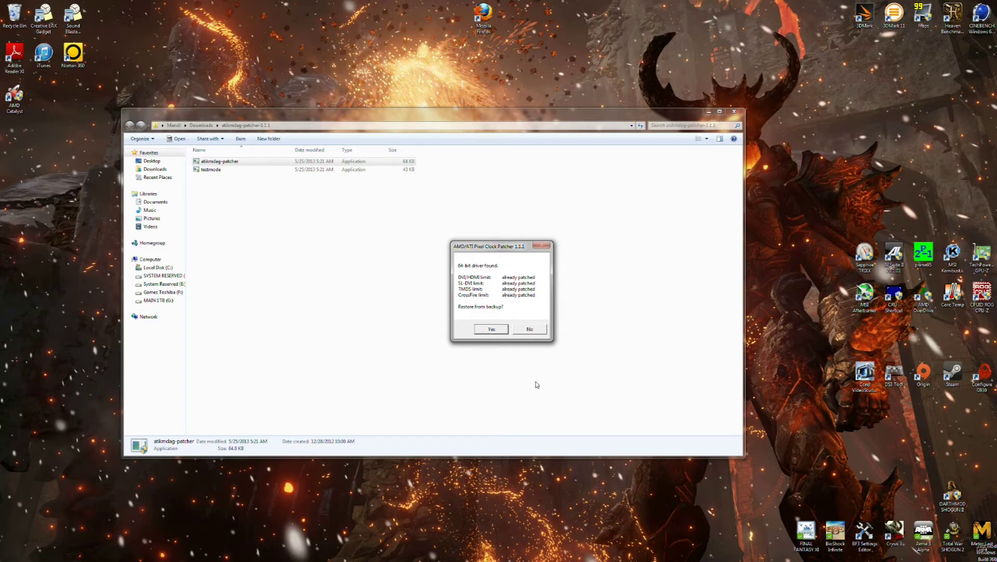
click(531, 330)
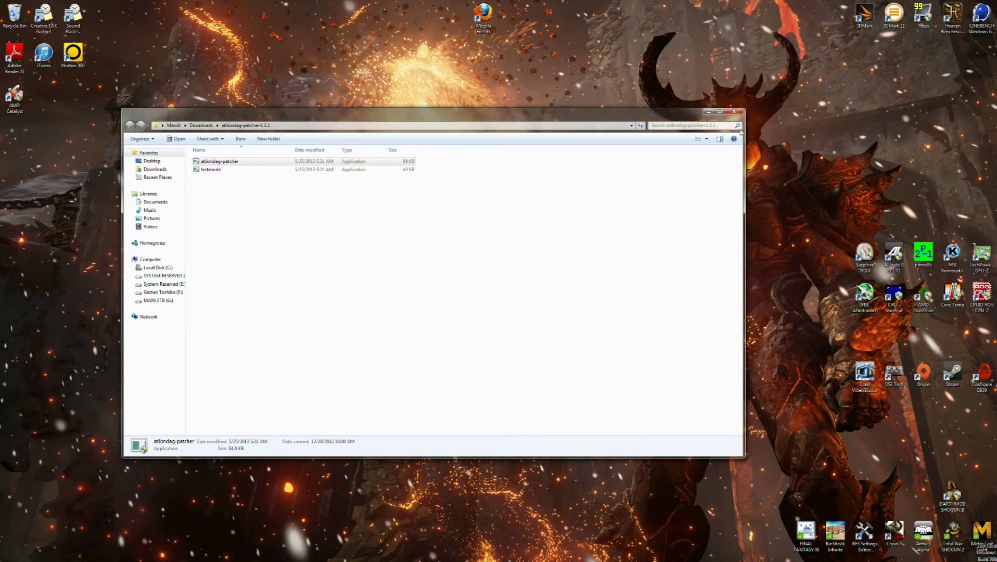
Step: Close the patcher folder and select the 2560x1440 59.950 Hz and 90.000 Hz entries in CRU
click(734, 111)
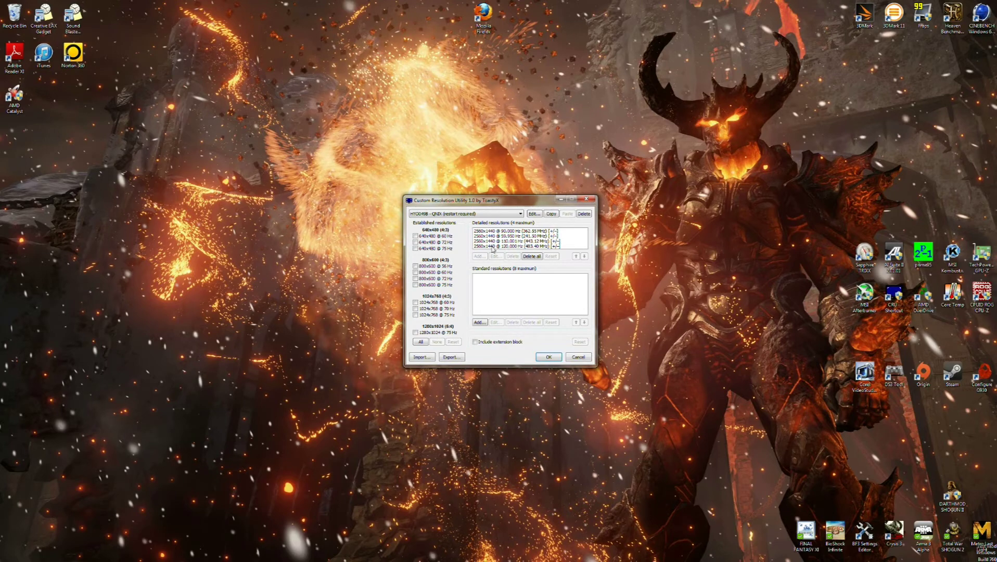
click(493, 237)
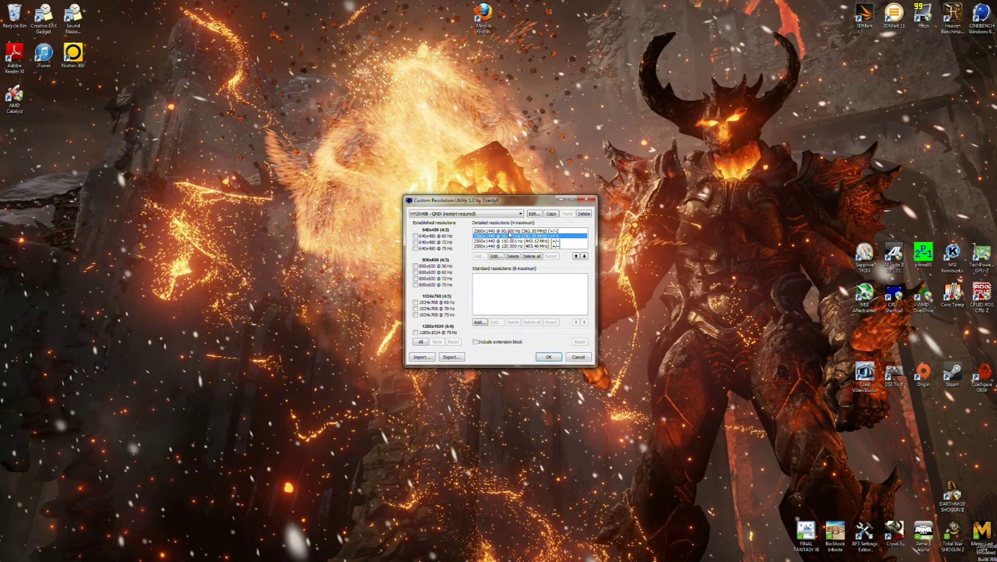
click(509, 231)
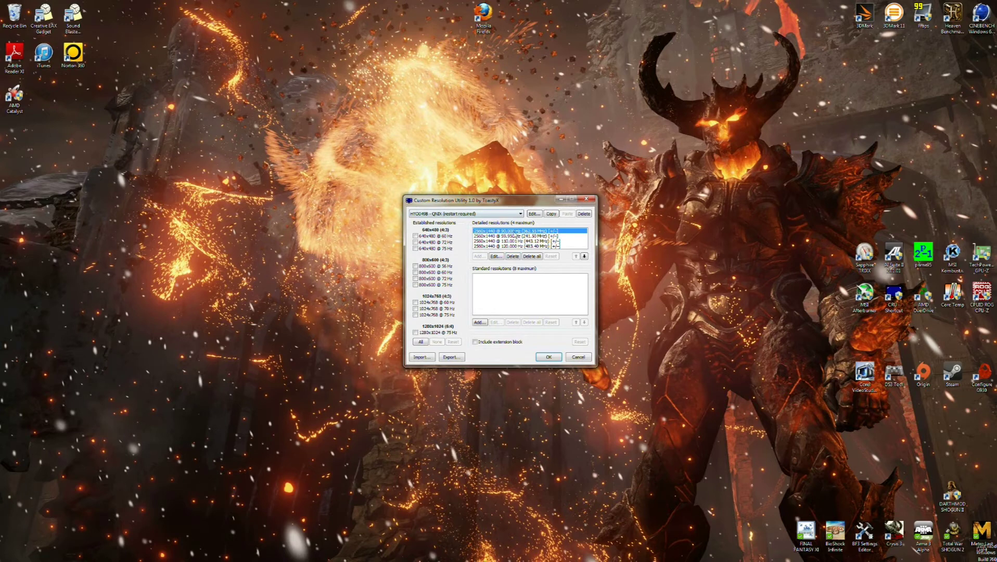
Step: Delete the 90 Hz mode and copy the 2560x1440 @ 59.950 Hz timing parameters
click(514, 257)
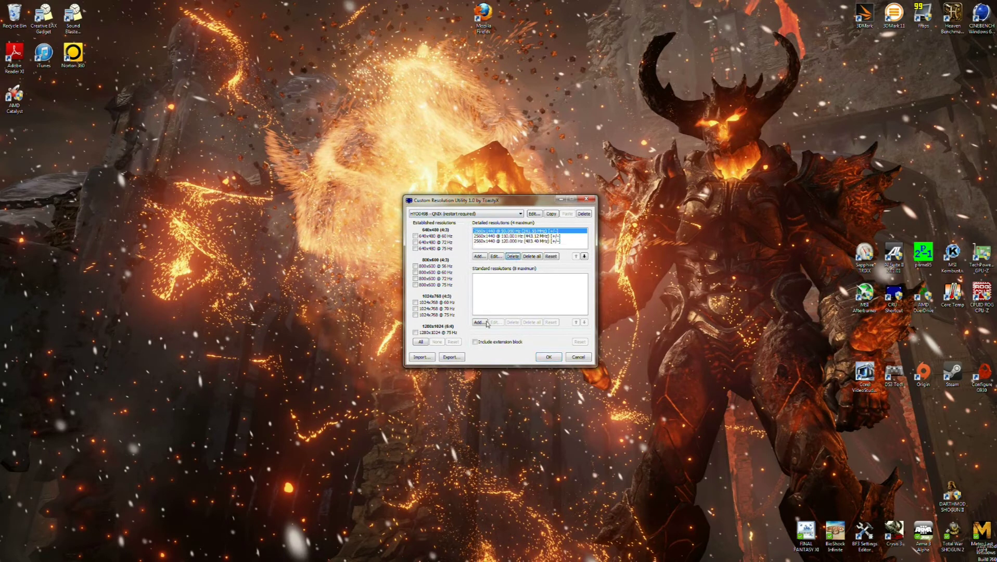
double_click(500, 231)
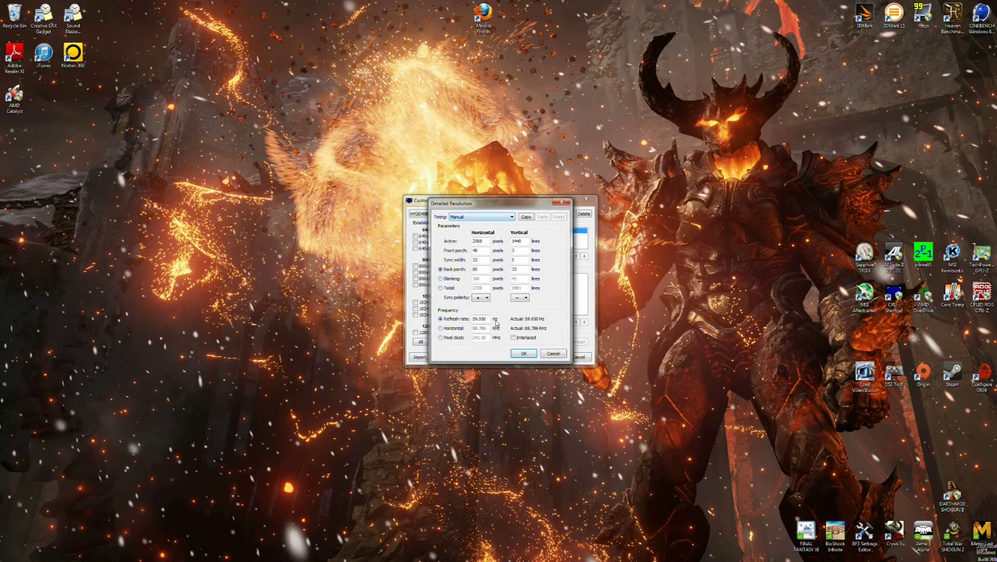
click(523, 250)
drag(484, 203, 324, 198)
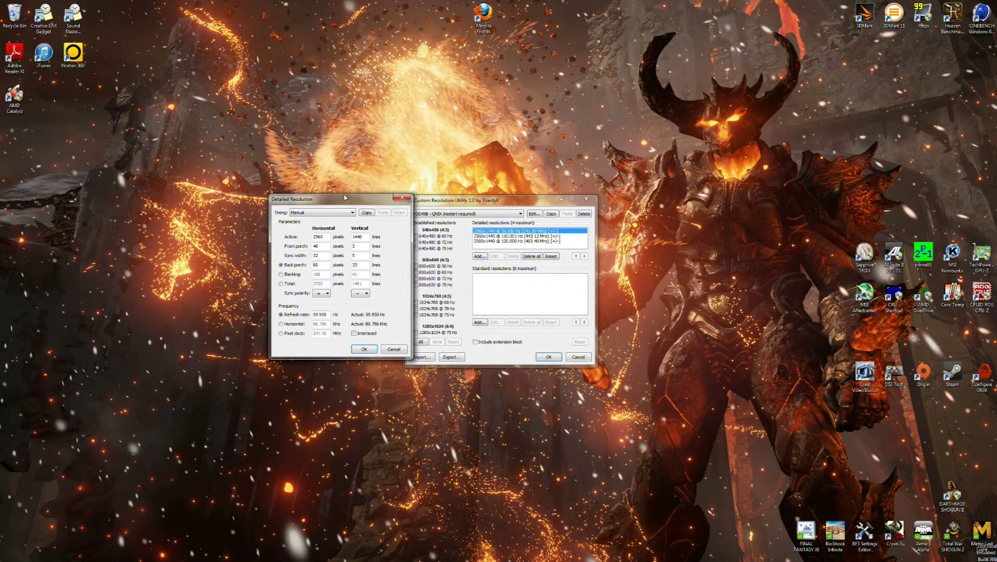
click(367, 213)
click(404, 199)
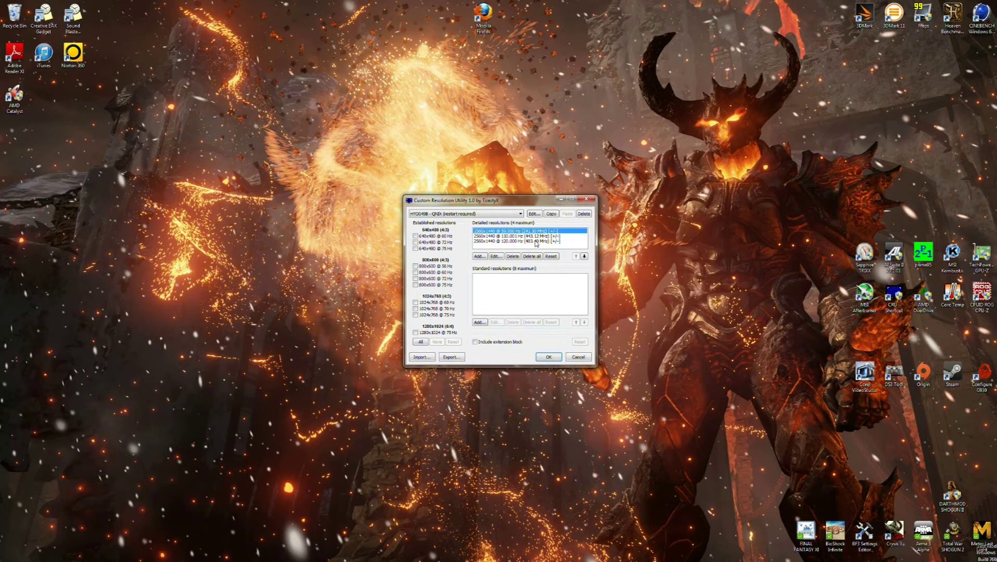
click(480, 257)
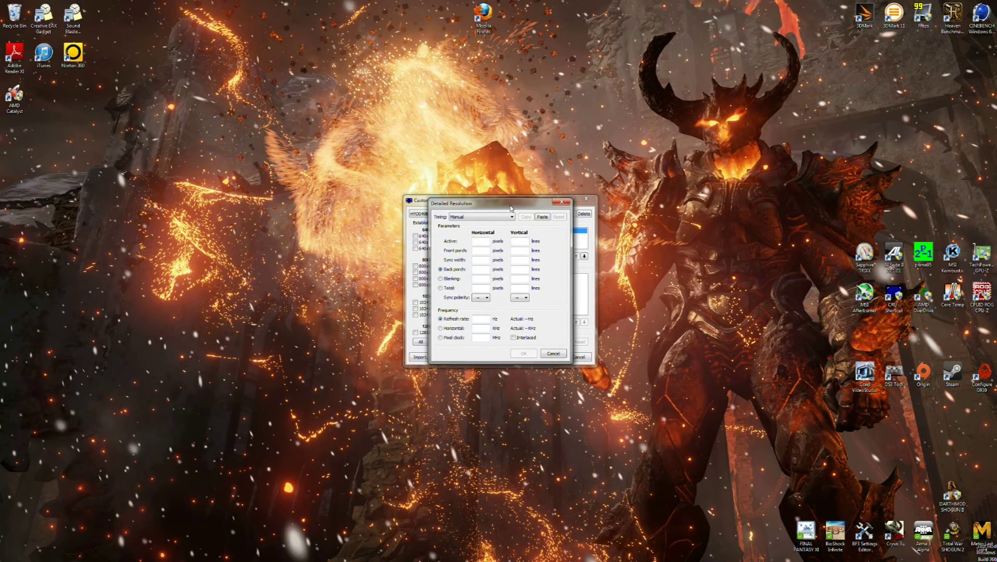
Step: Paste the copied 2560x1440 timings into the new mode, set the refresh rate to 100, and confirm
drag(511, 208, 328, 202)
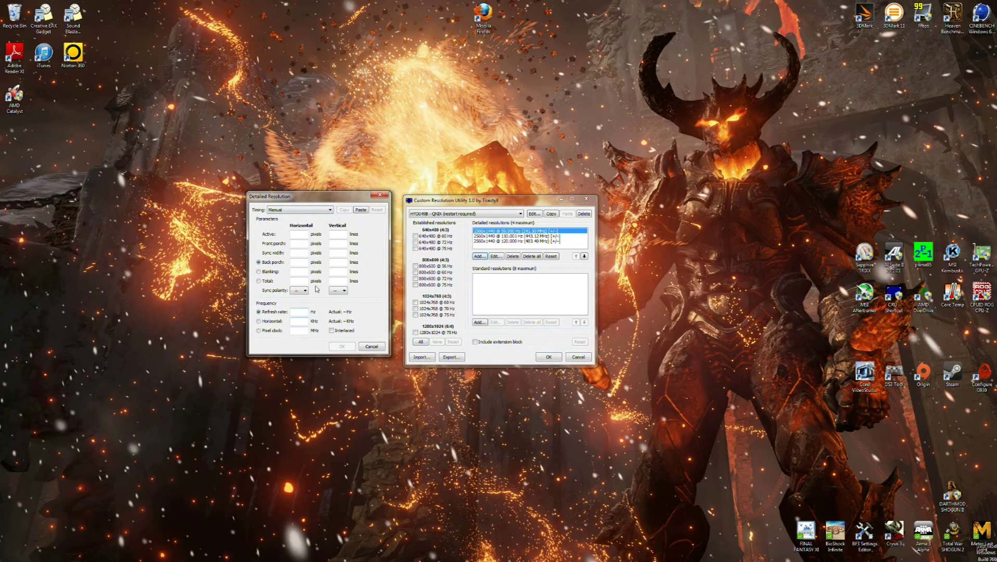
click(361, 210)
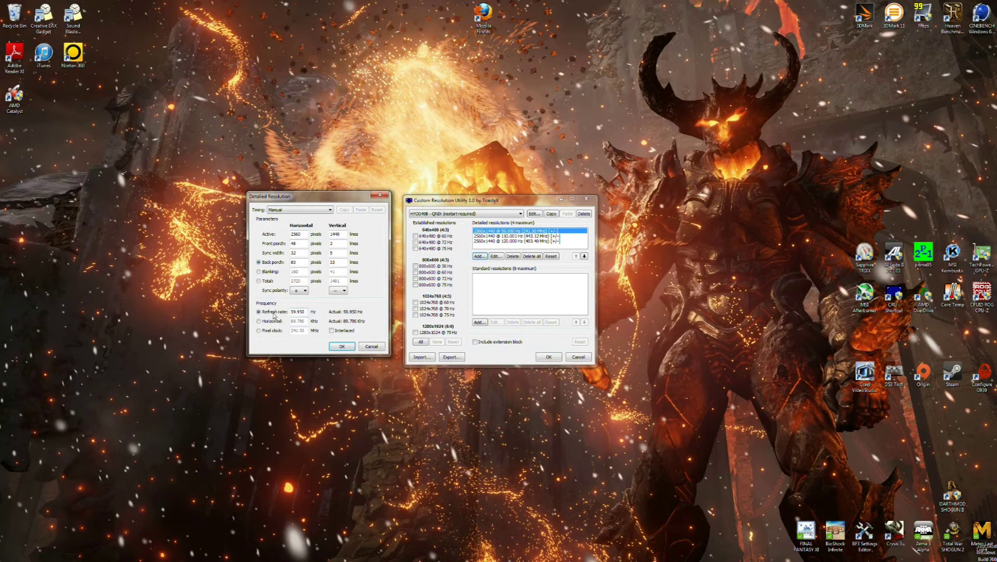
double_click(307, 312)
key(BackSpace)
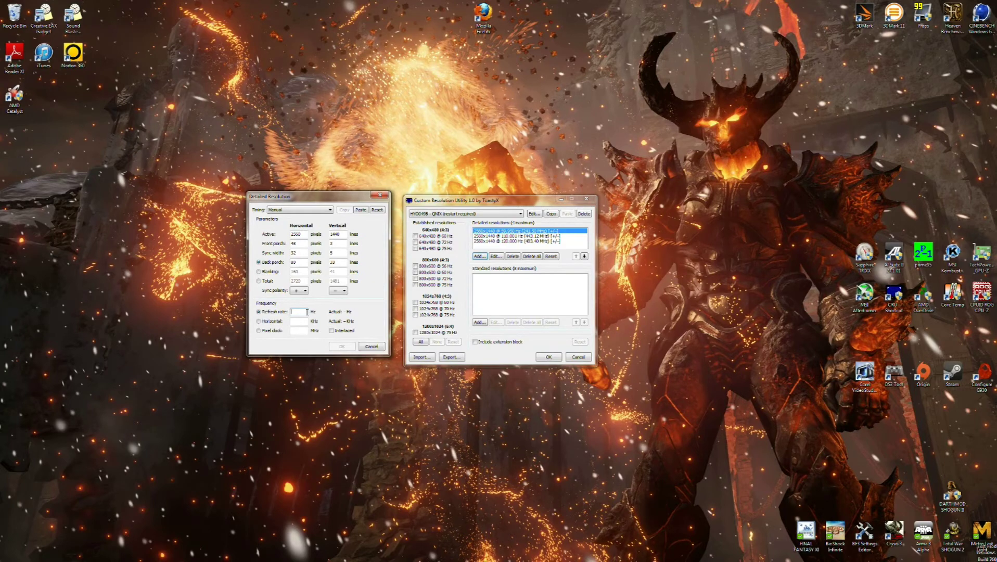
text(100)
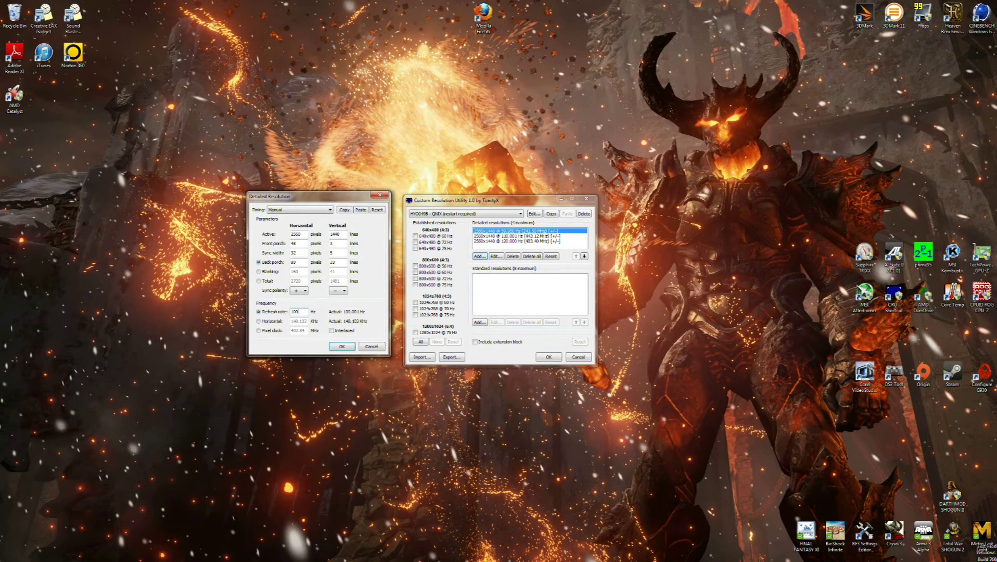
click(340, 347)
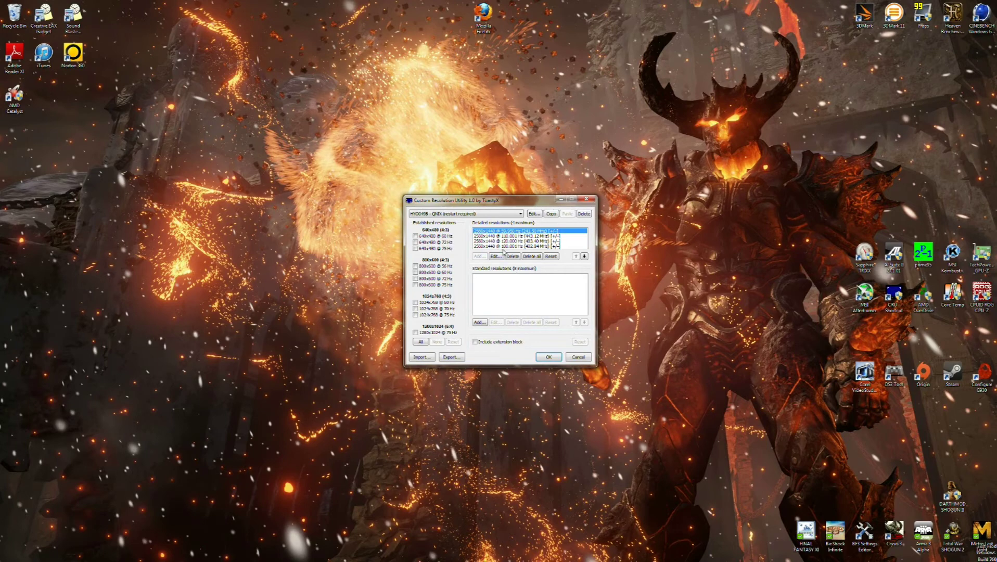
Step: Move the 100.001 Hz mode to the top of the detailed resolutions list and save with OK
click(504, 246)
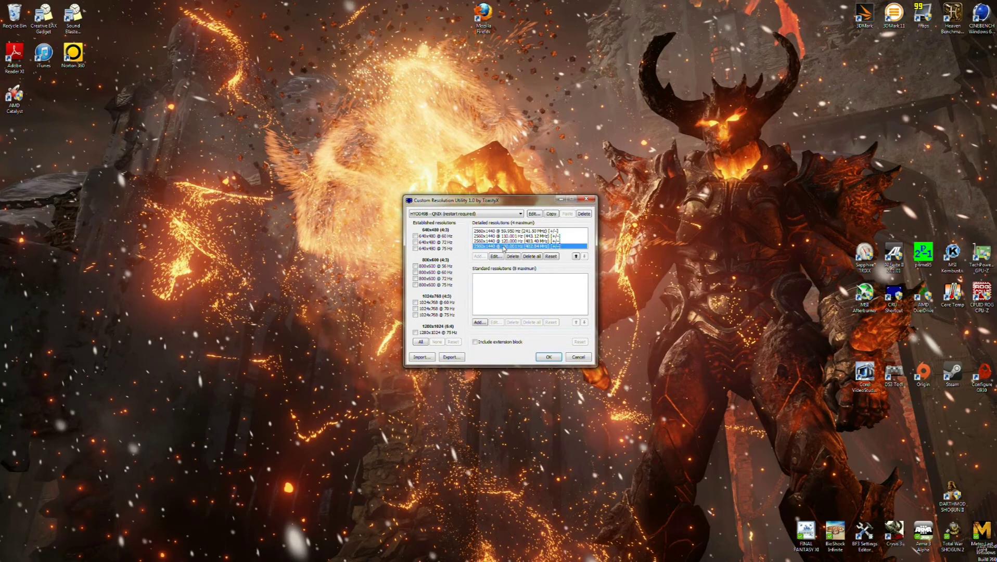
click(576, 257)
click(576, 257)
click(576, 257)
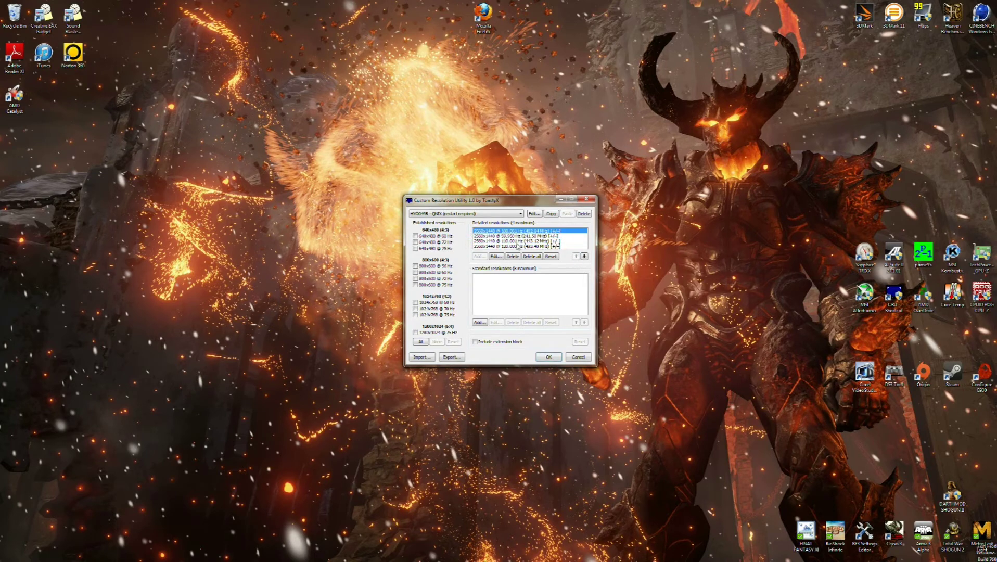
click(503, 236)
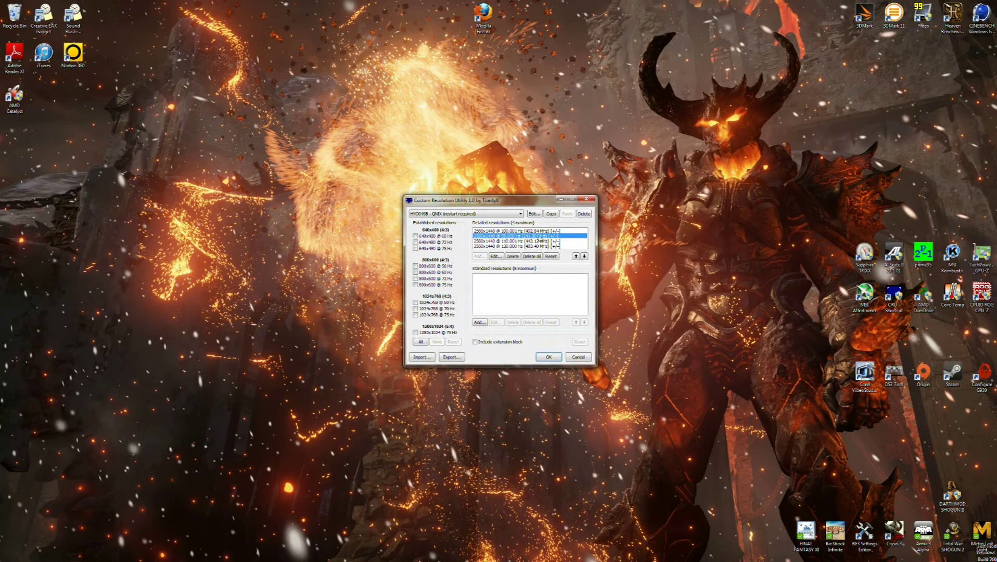
click(549, 357)
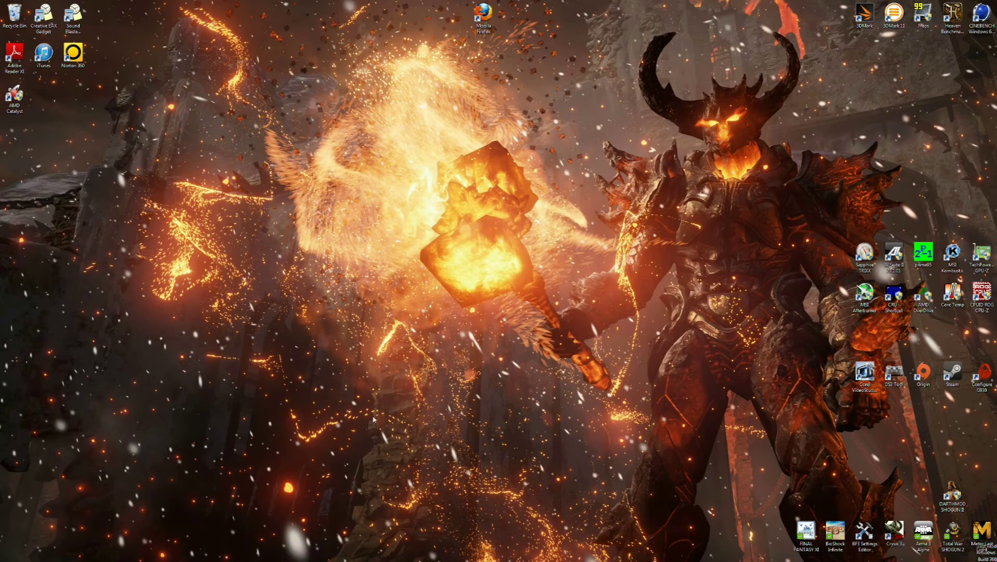
click(10, 555)
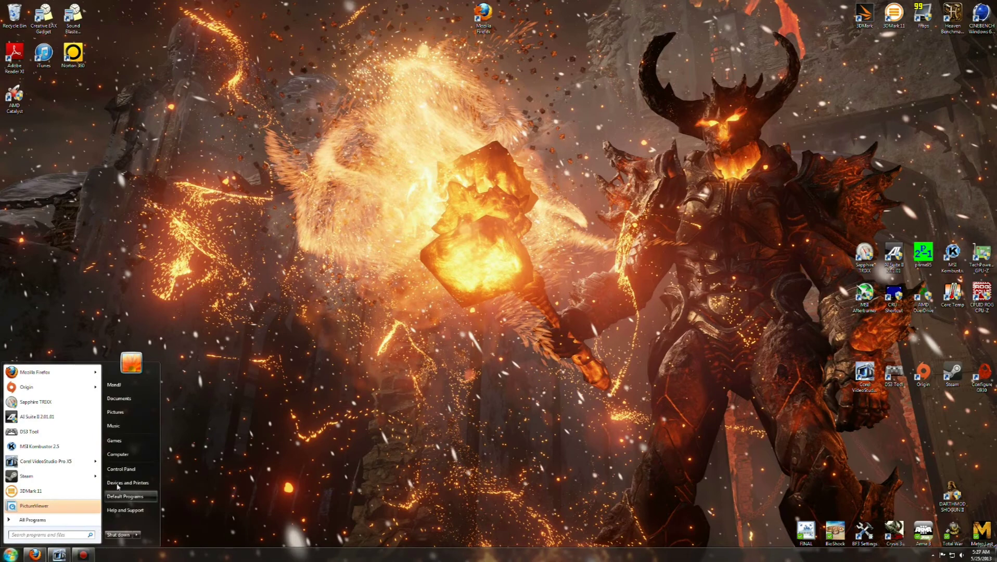
mouse_move(138, 534)
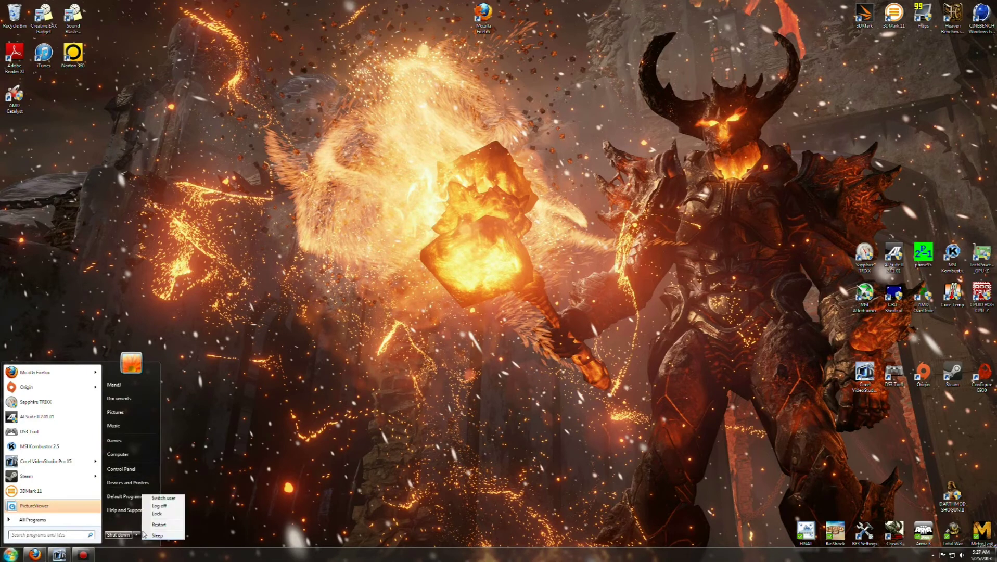
click(414, 280)
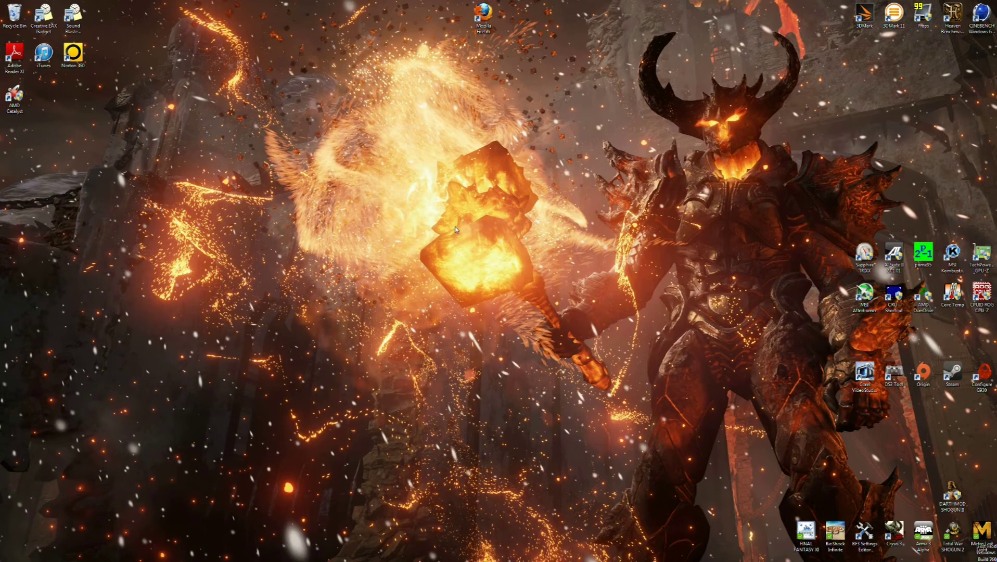
right_click(276, 260)
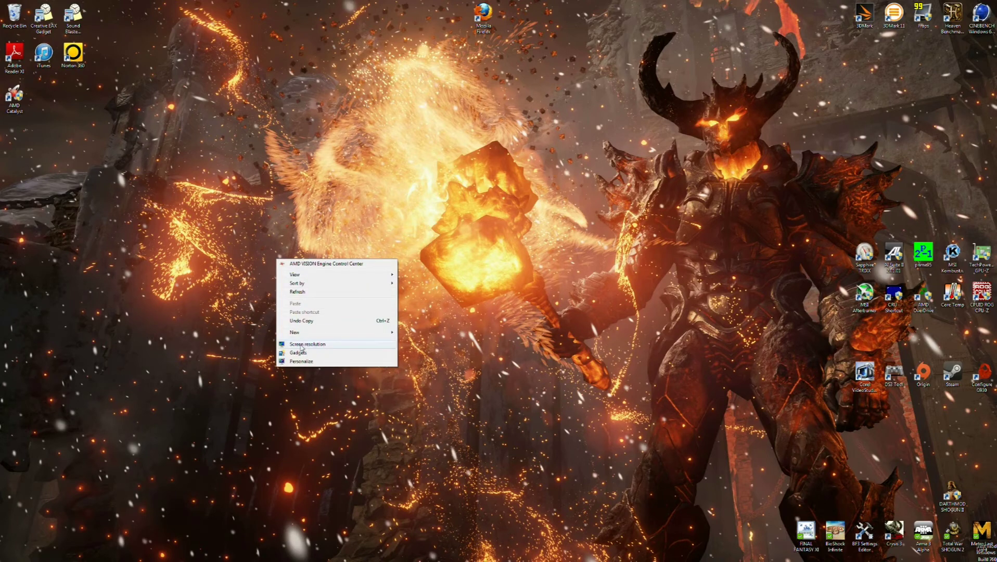
right_click(243, 287)
right_click(303, 216)
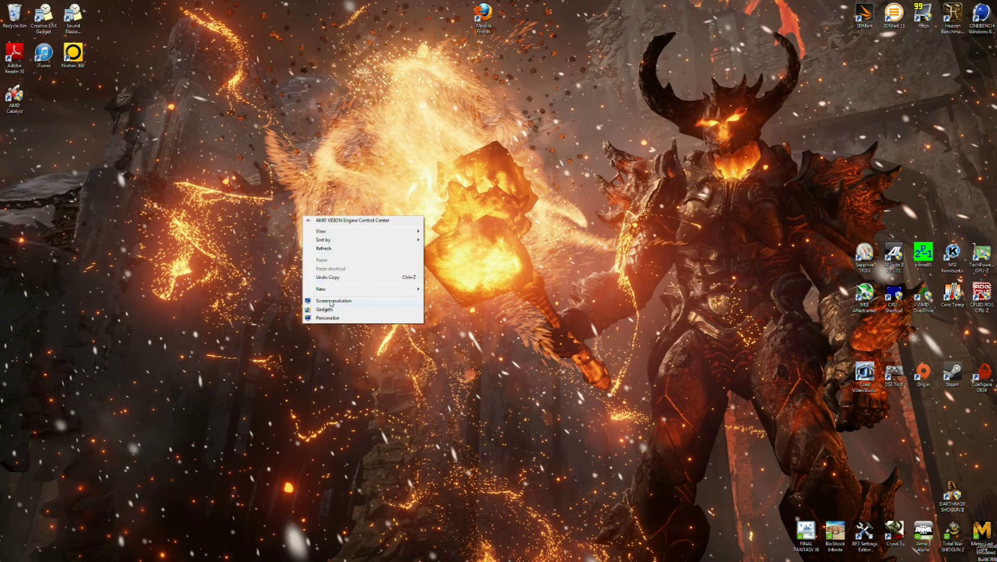
click(331, 302)
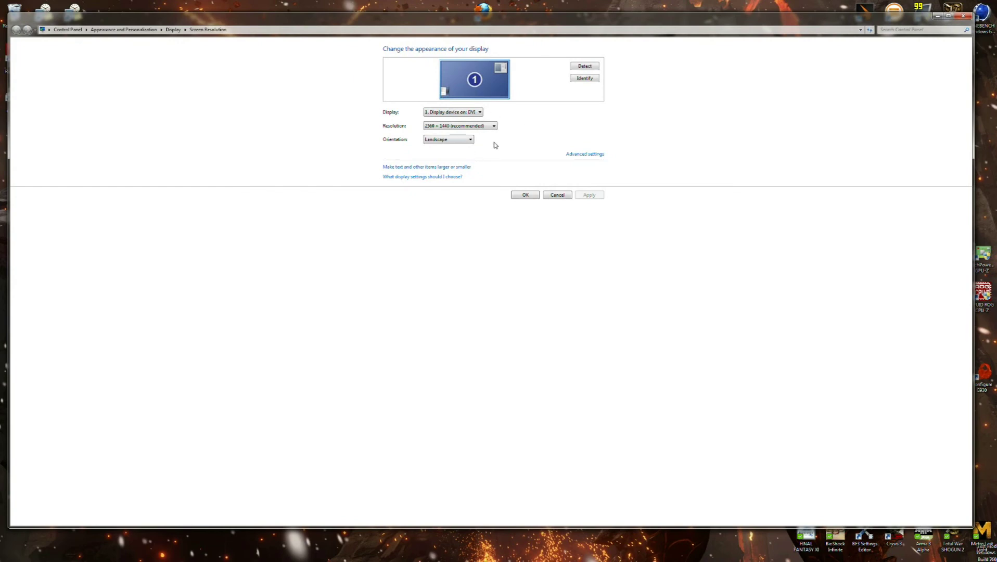
click(582, 155)
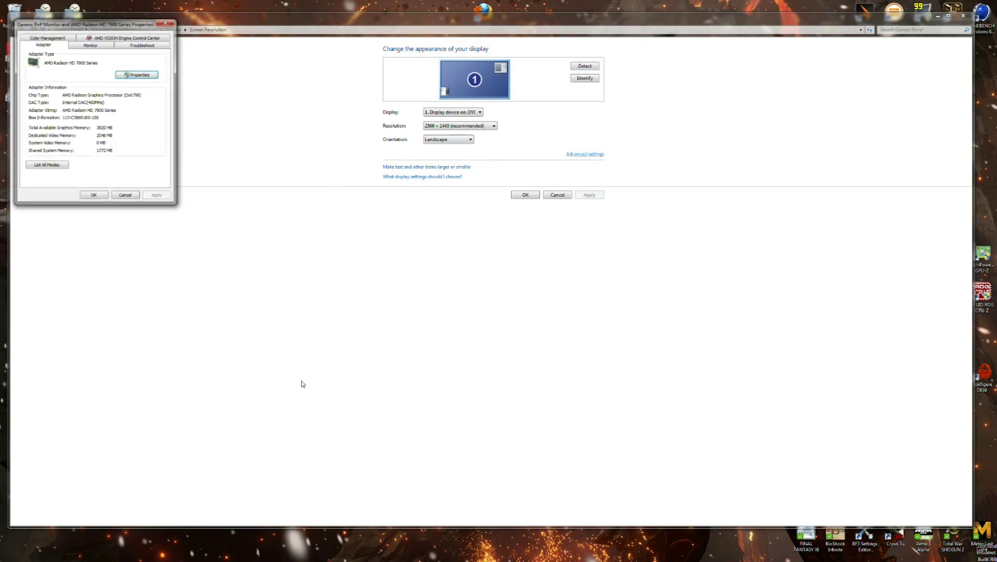
click(88, 47)
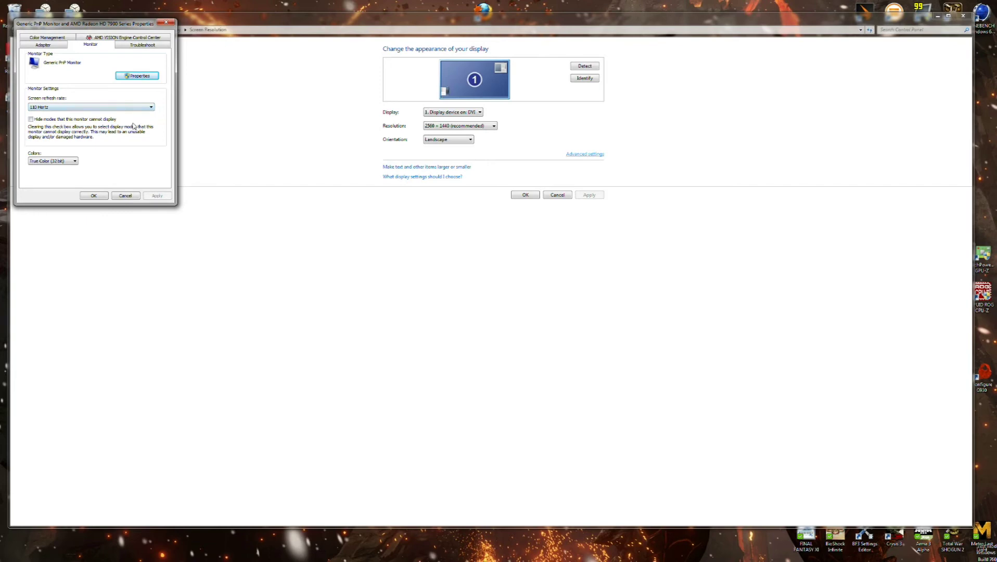
click(147, 108)
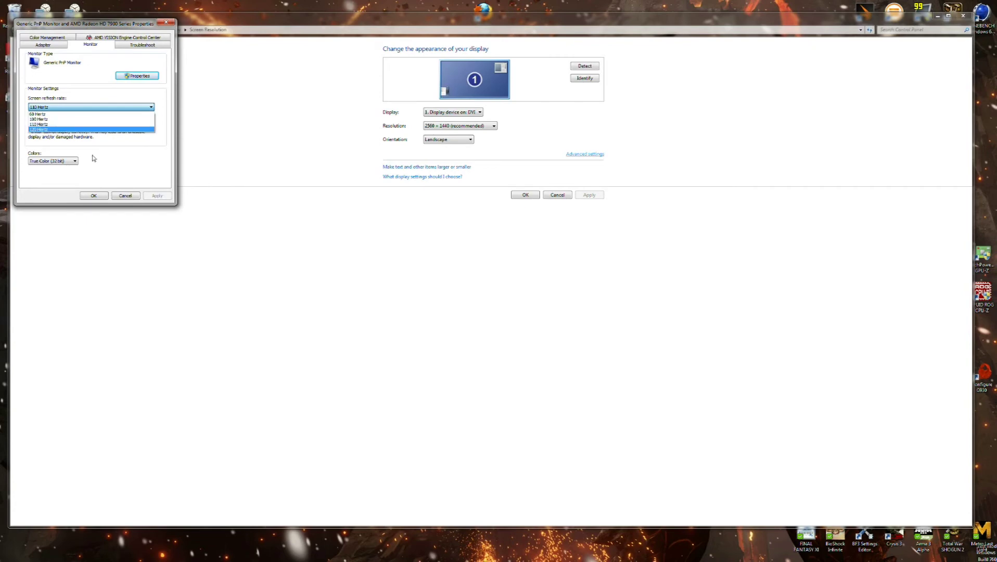
click(75, 141)
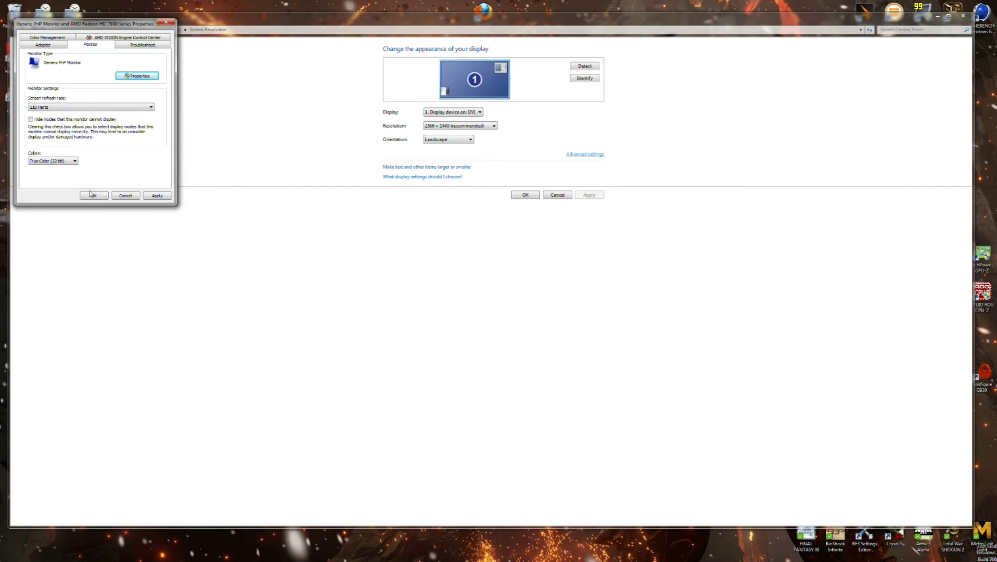
click(125, 196)
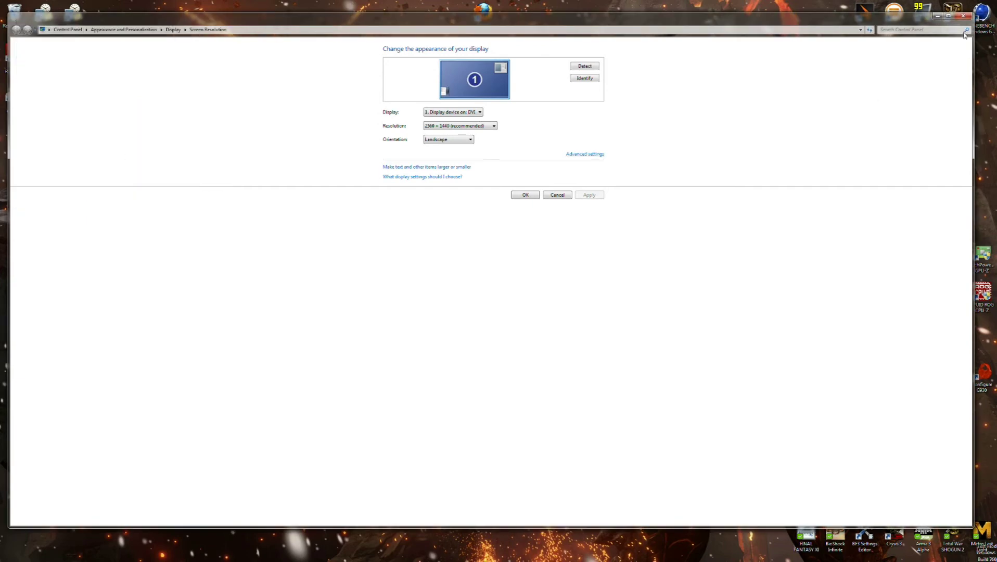
click(963, 16)
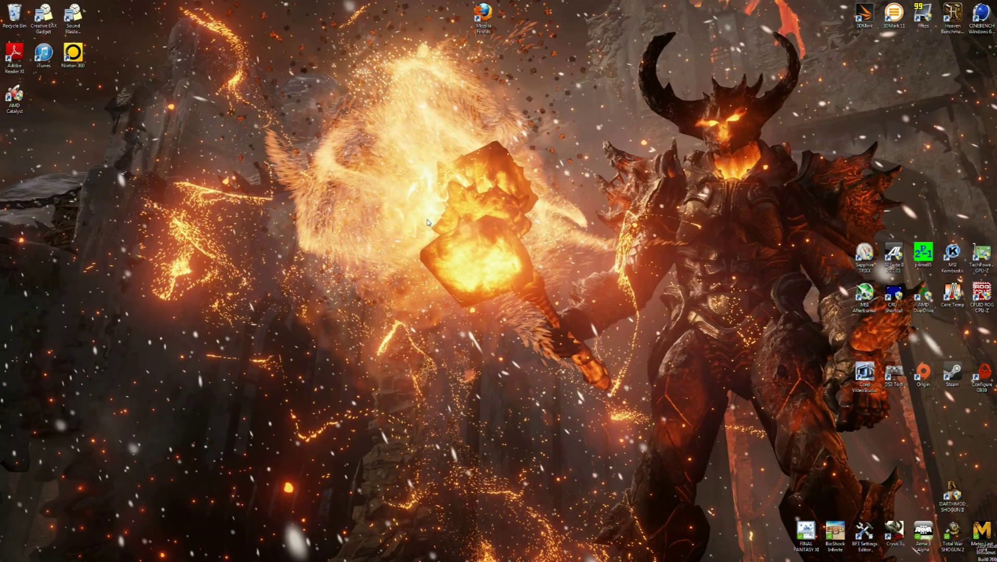